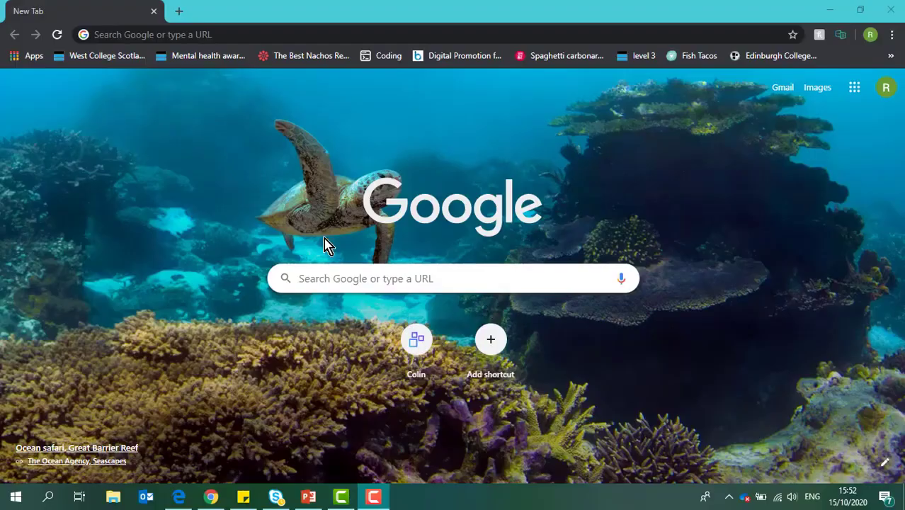
Step: Search Google in Chrome for 'otter notes'
{"action": "left_click", "coordinate": [347, 271]}
{"action": "type", "text": "otter "}
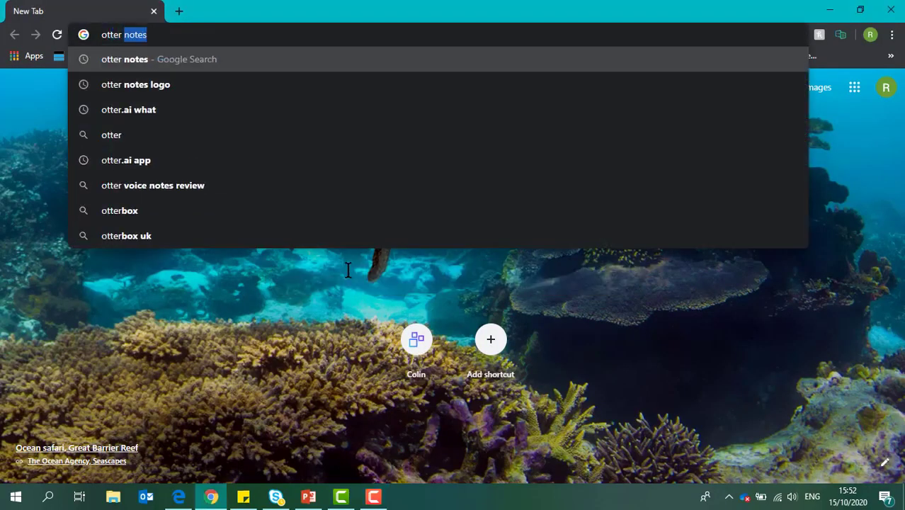
{"action": "type", "text": "notes"}
{"action": "key", "text": "Return"}
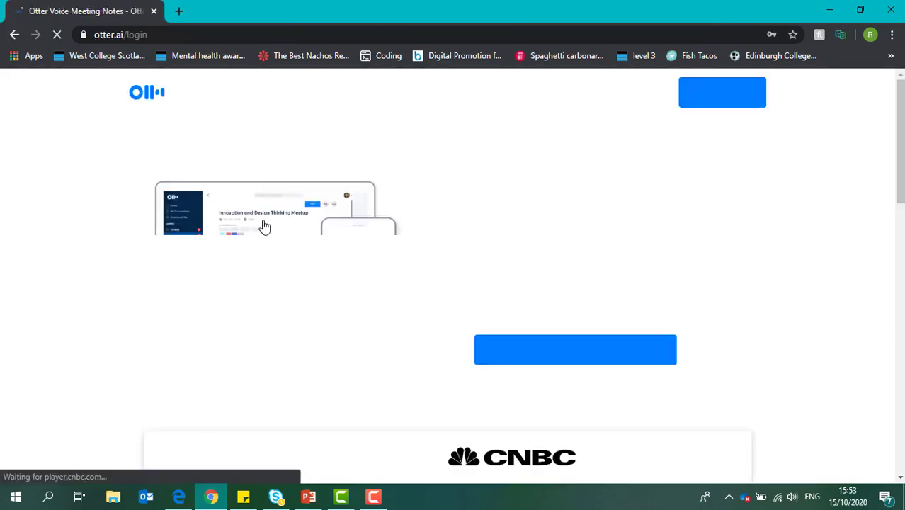
Step: Go to the Otter.ai sign-up page from the Otter homepage
{"action": "left_click", "coordinate": [736, 101]}
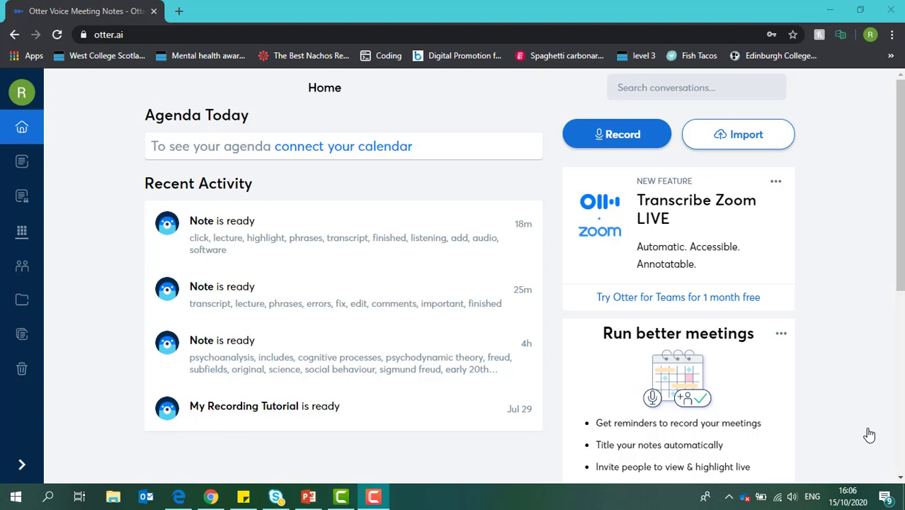
Step: Start a live recording and highlight its first transcript line
{"action": "left_click", "coordinate": [603, 143]}
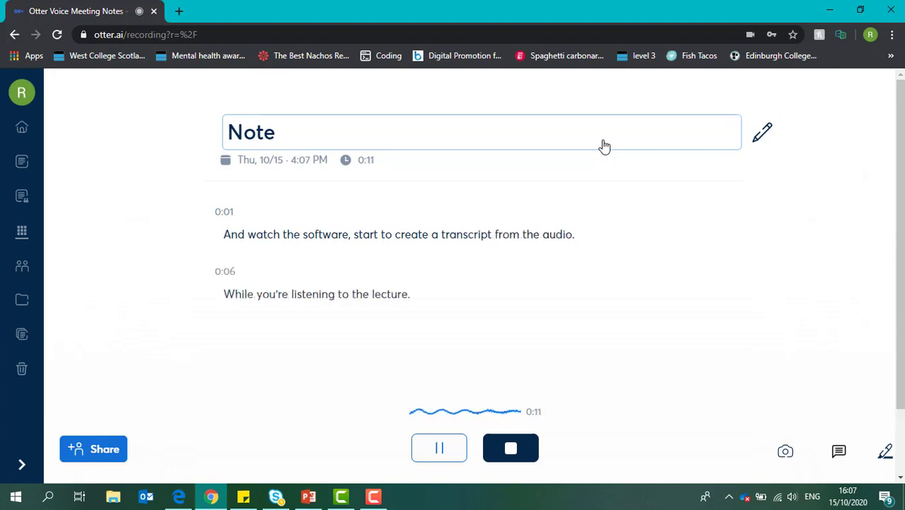
{"action": "triple_click", "coordinate": [447, 227]}
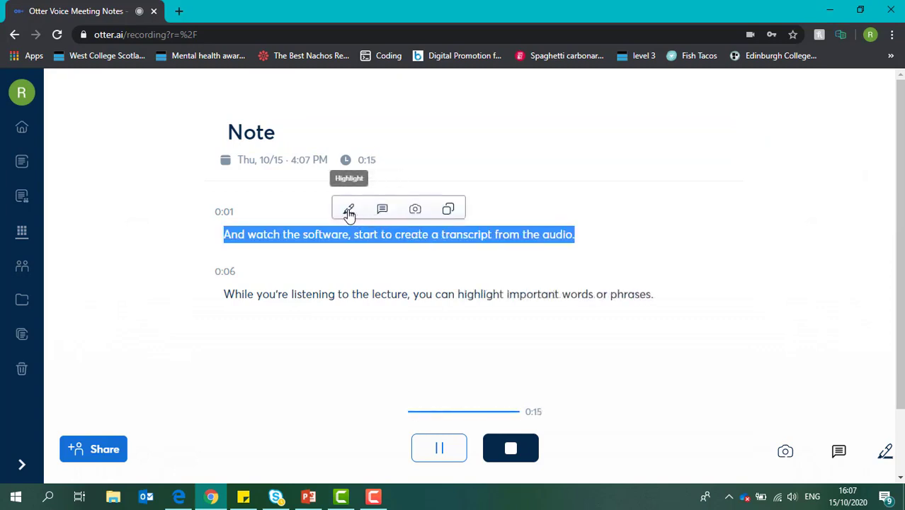
{"action": "left_click", "coordinate": [349, 210]}
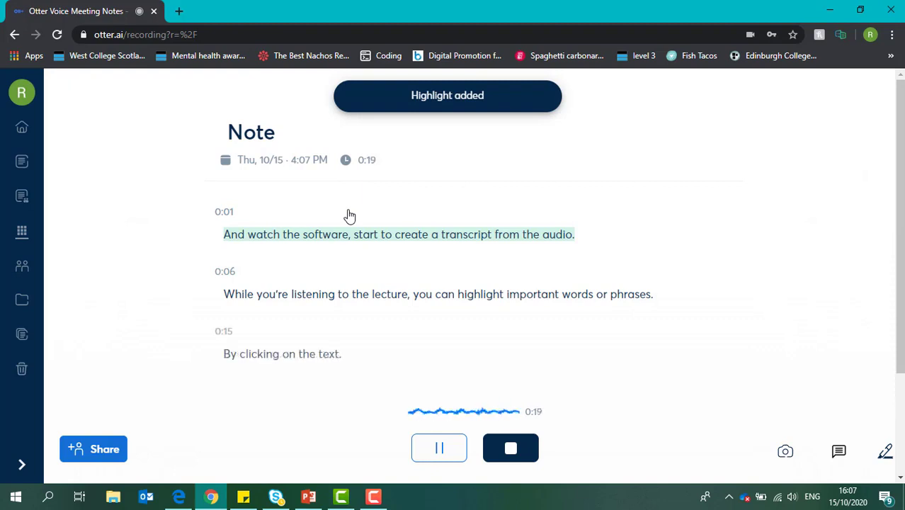
Step: Add the comment 'remember this' to the word 'highlight' in the second line
{"action": "left_click_drag", "start_coordinate": [457, 292], "coordinate": [503, 289]}
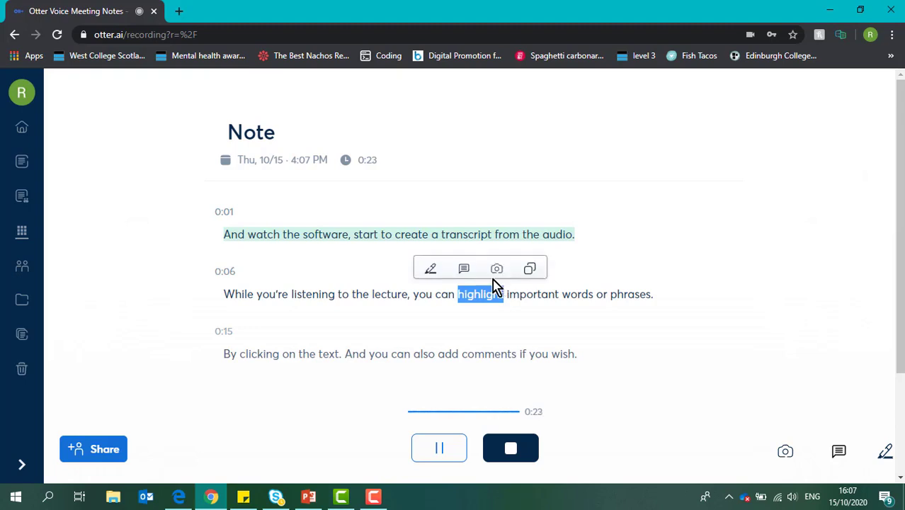
{"action": "left_click", "coordinate": [464, 268]}
{"action": "type", "text": "re"}
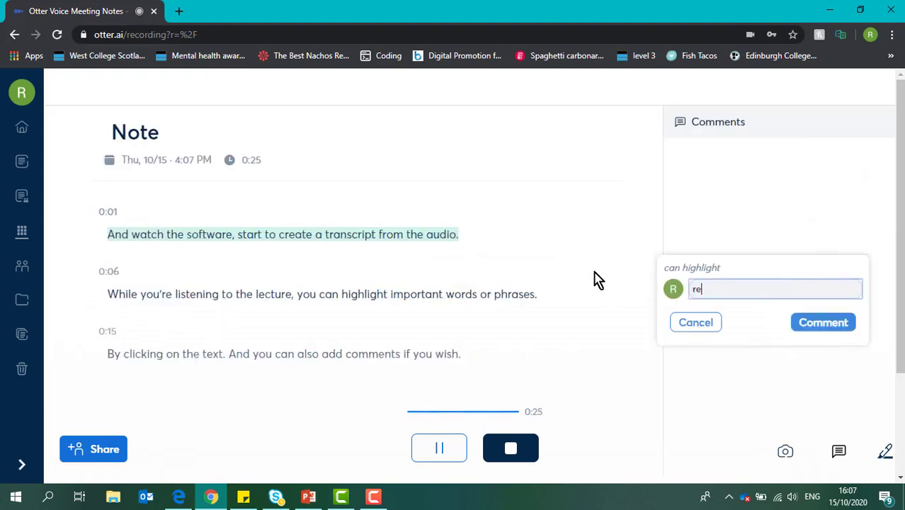
{"action": "type", "text": "member this"}
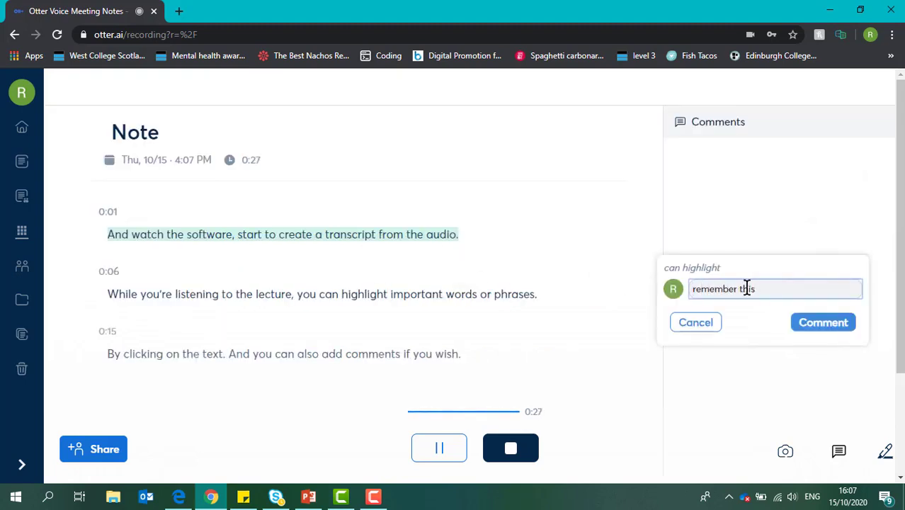
{"action": "left_click", "coordinate": [816, 324]}
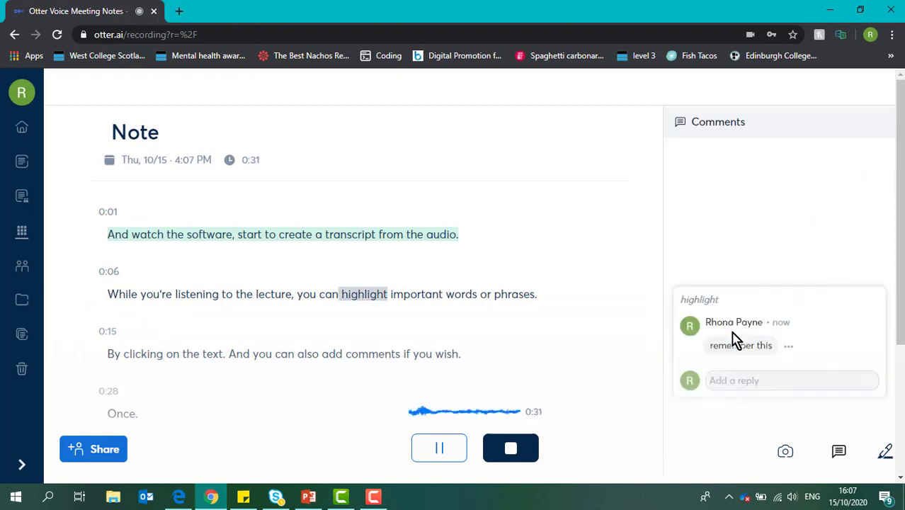
Step: Stop and save the live recording, then open the earlier psychoanalysis note
{"action": "left_click", "coordinate": [514, 447]}
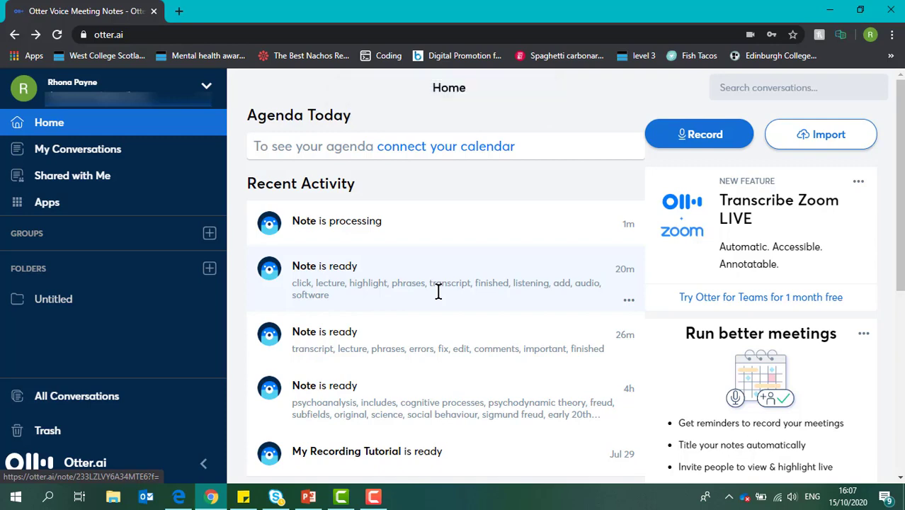
{"action": "left_click", "coordinate": [438, 400]}
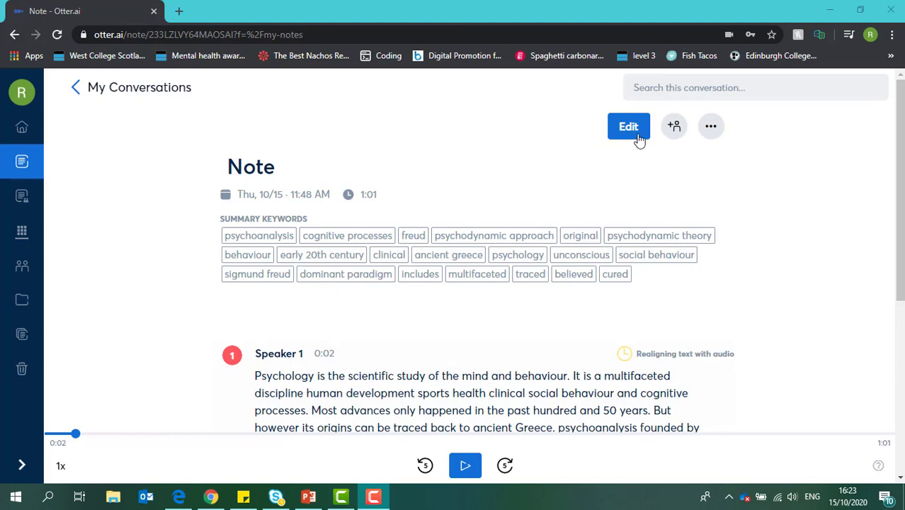
Step: Rename the note from 'Note' to 'Psychology'
{"action": "left_click", "coordinate": [627, 126]}
{"action": "left_click", "coordinate": [261, 169]}
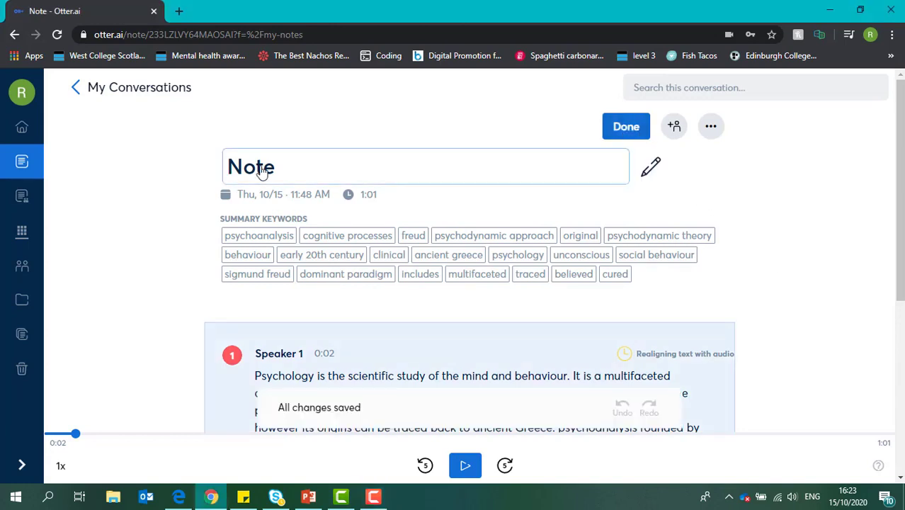
{"action": "double_click", "coordinate": [261, 170]}
{"action": "type", "text": "Psyc"}
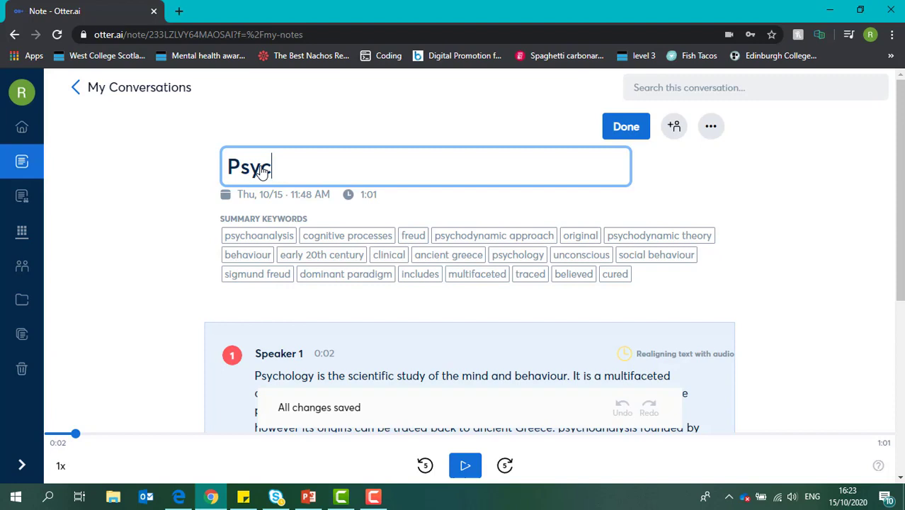
{"action": "type", "text": "hology"}
{"action": "key", "text": "Return"}
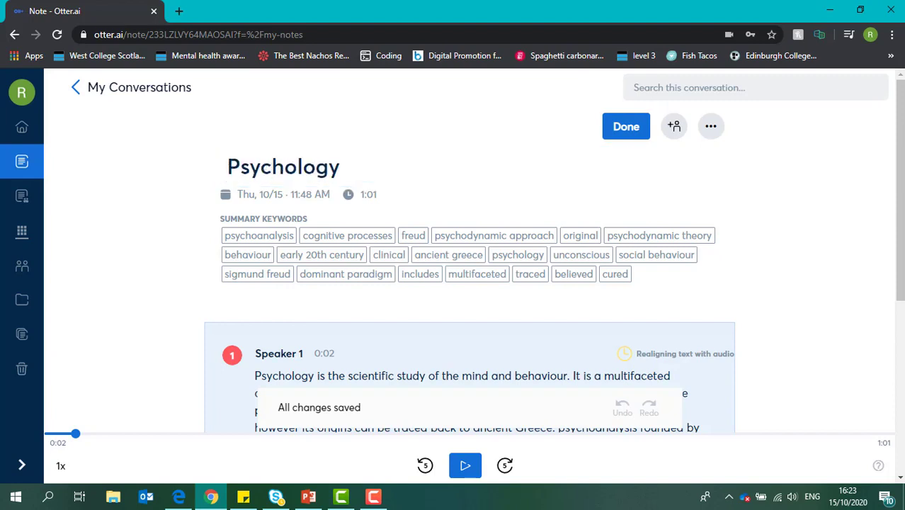
Step: Split the transcript into new blocks after 'behaviour.' and at 'Most advances'
{"action": "left_click_drag", "start_coordinate": [901, 294], "coordinate": [901, 358]}
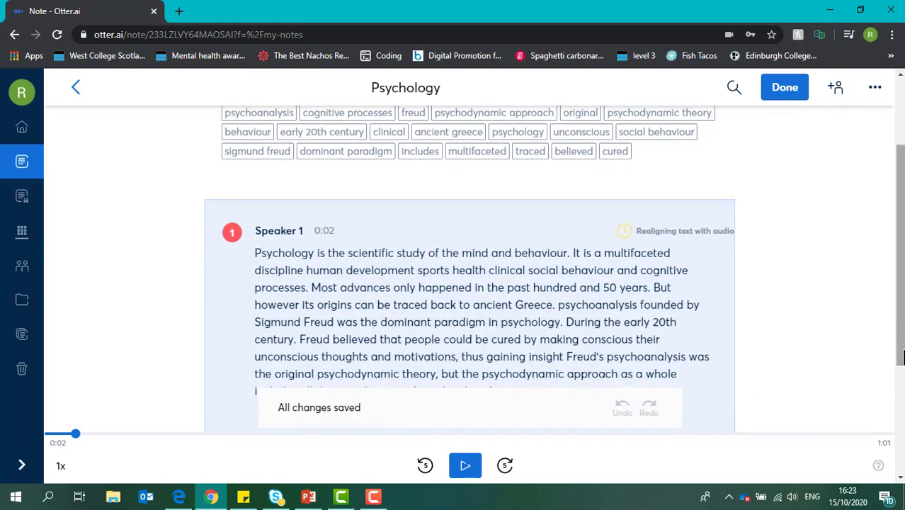
{"action": "left_click", "coordinate": [571, 255]}
{"action": "key", "text": "Return"}
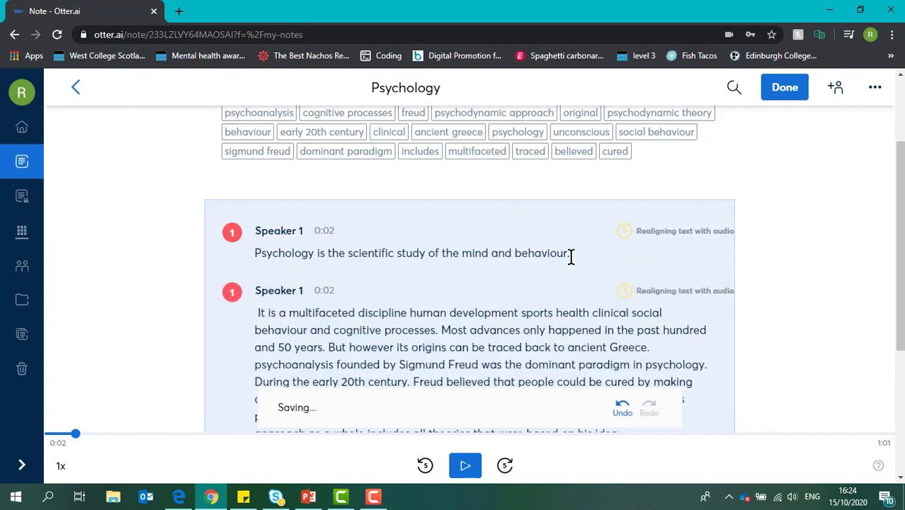
{"action": "left_click", "coordinate": [438, 327]}
{"action": "key", "text": "Return"}
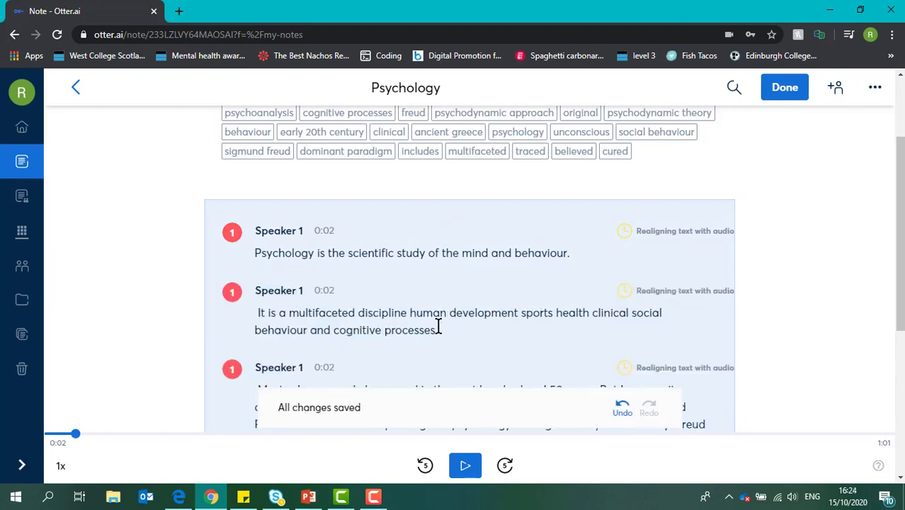
Step: Replace 'and cognitive processes' with a period, then select 'multifaceted discipline'
{"action": "left_click_drag", "start_coordinate": [438, 328], "coordinate": [310, 326]}
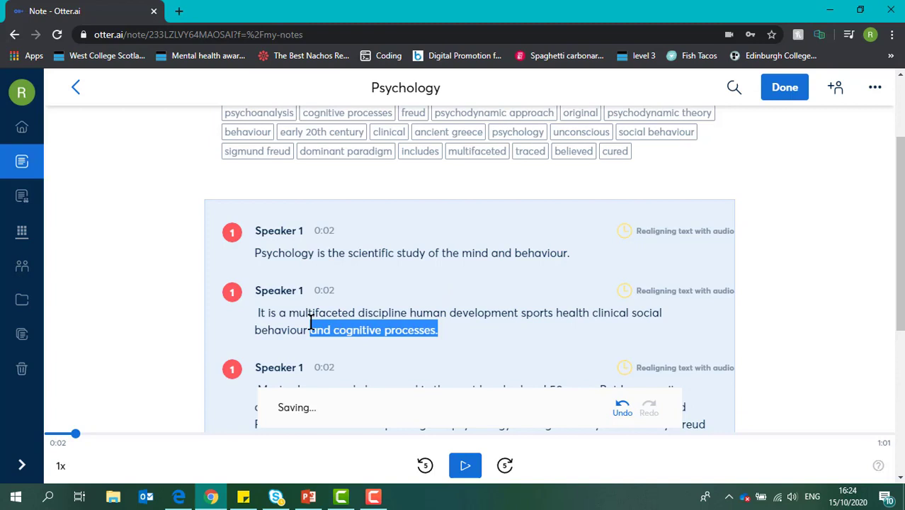
{"action": "key", "text": "BackSpace"}
{"action": "type", "text": "."}
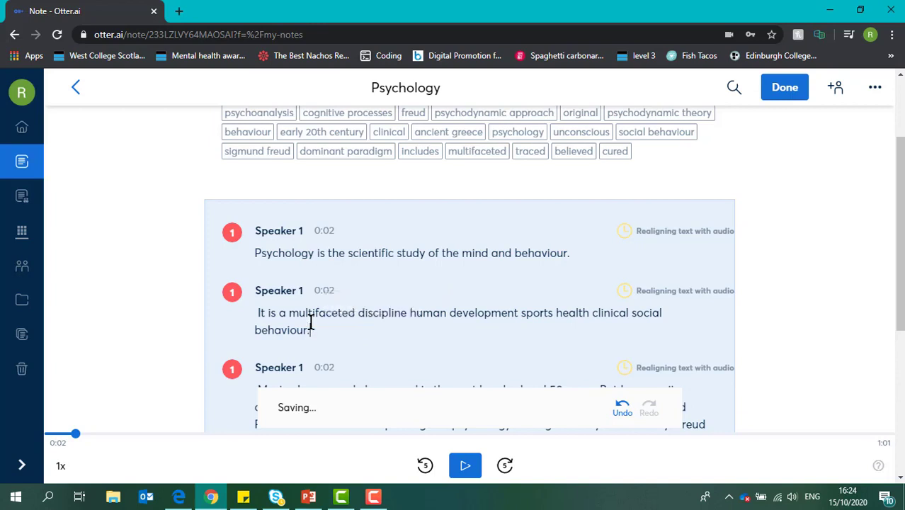
{"action": "left_click_drag", "start_coordinate": [288, 312], "coordinate": [405, 315]}
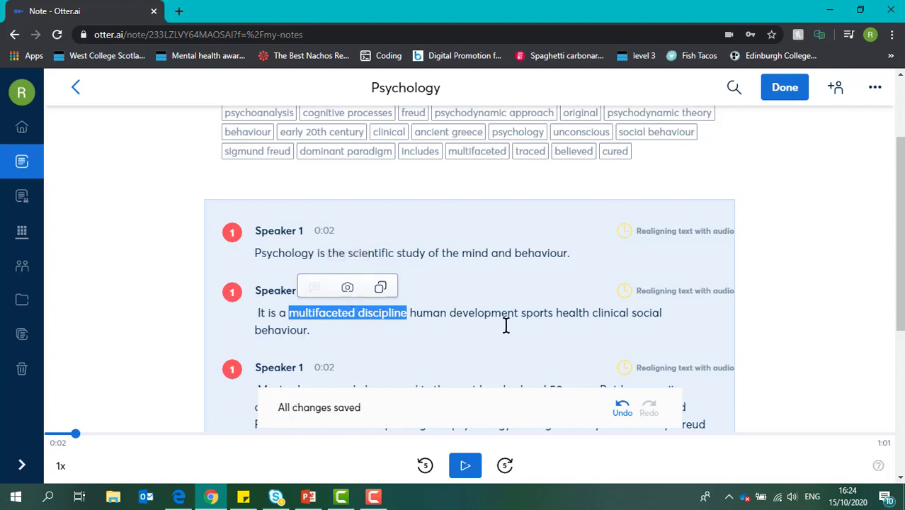
Step: Search the transcript for the 'psychodynamic theory' summary keyword
{"action": "scroll", "coordinate": [506, 325], "scroll_direction": "up", "scroll_amount": 1}
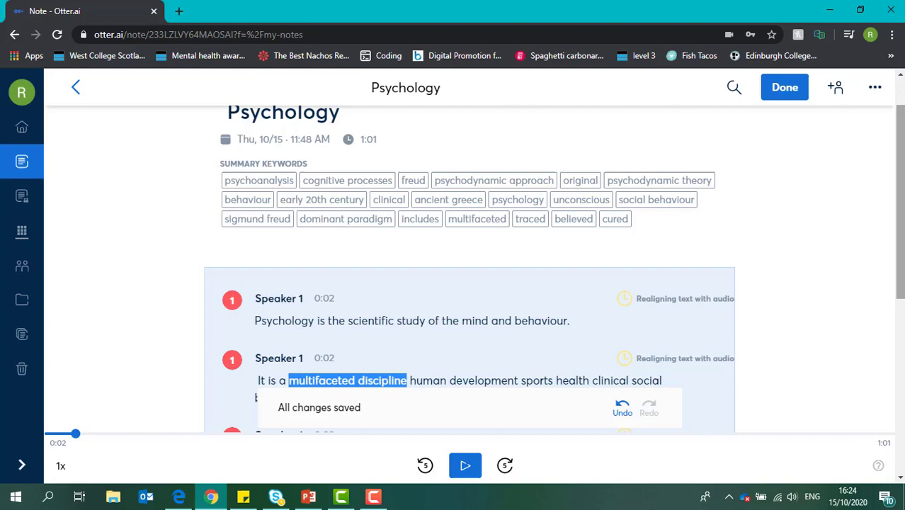
{"action": "left_click", "coordinate": [651, 179]}
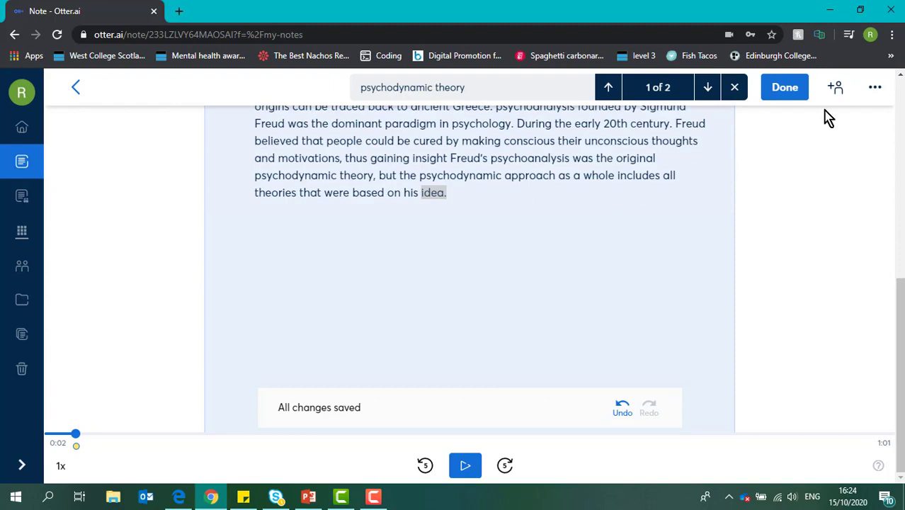
{"action": "left_click", "coordinate": [835, 91]}
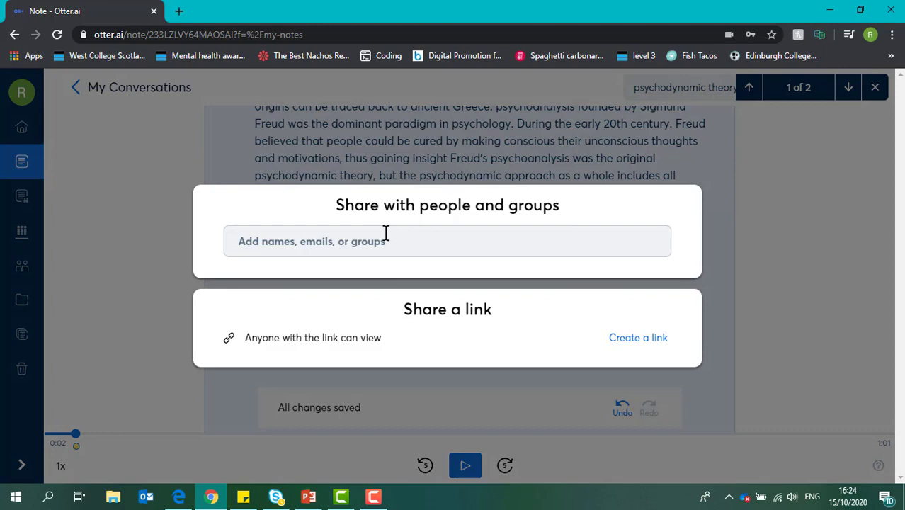
{"action": "left_click", "coordinate": [831, 253]}
{"action": "left_click", "coordinate": [875, 89]}
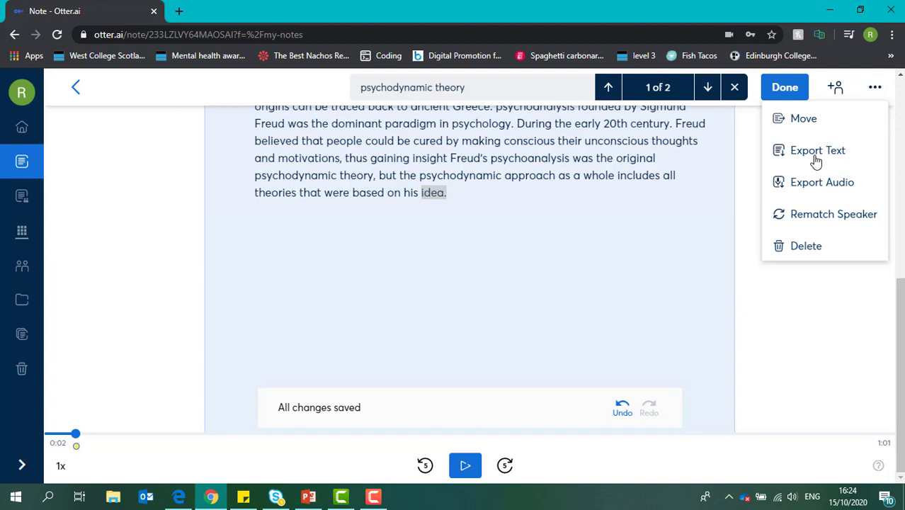
{"action": "left_click", "coordinate": [784, 300]}
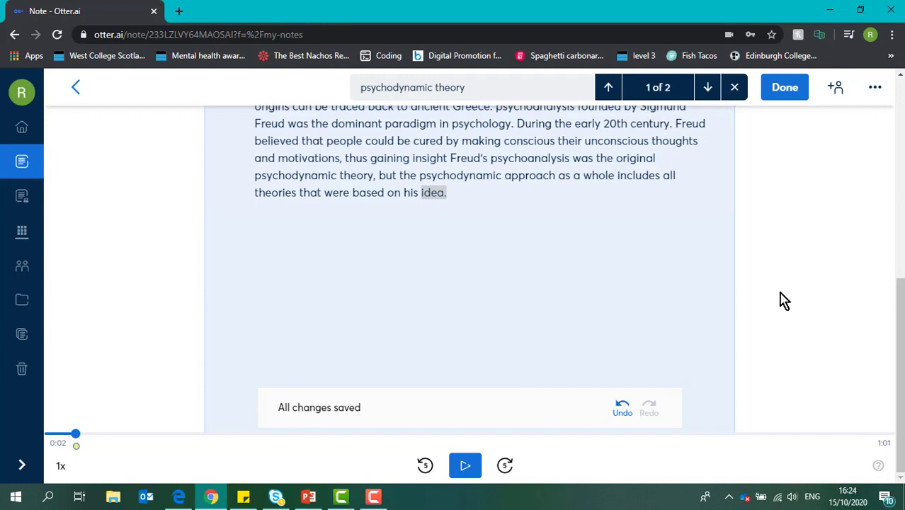
Step: Create a new folder named 'Psychology' from the Folders page
{"action": "left_click", "coordinate": [22, 299]}
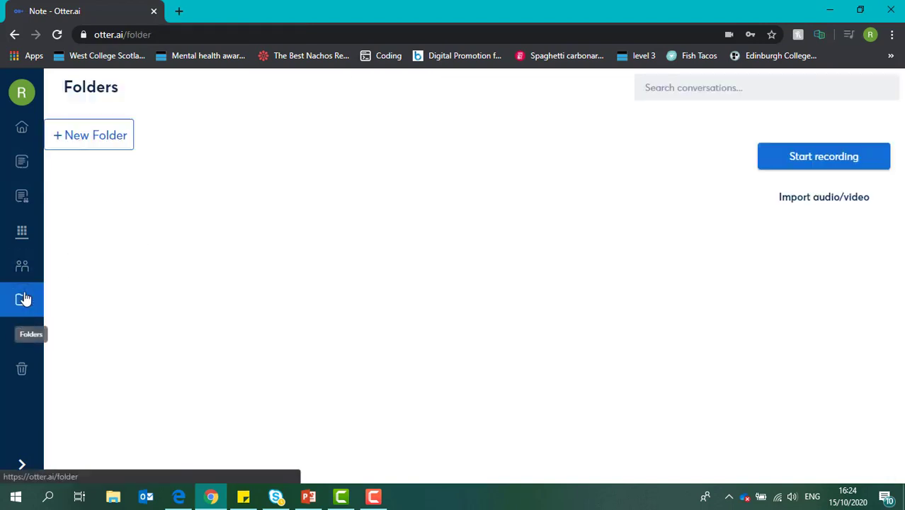
{"action": "left_click", "coordinate": [105, 136]}
{"action": "type", "text": "Ps"}
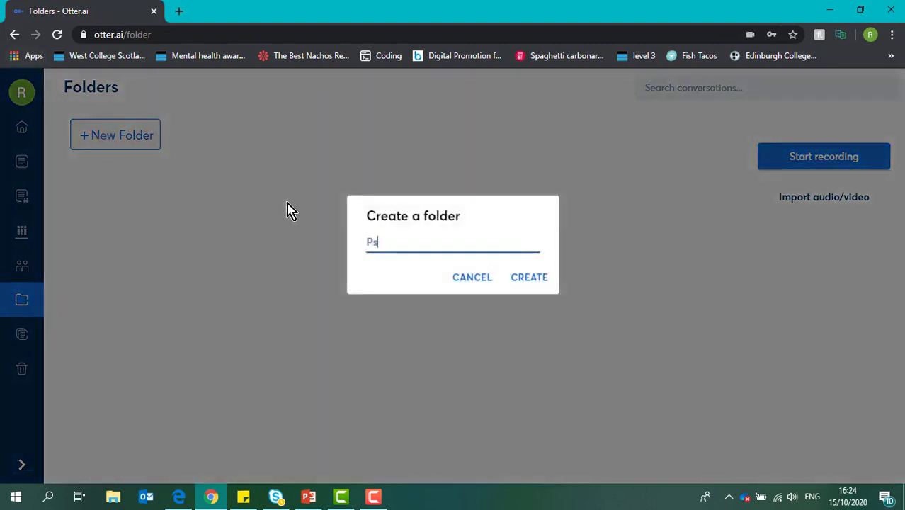
{"action": "type", "text": "ychology"}
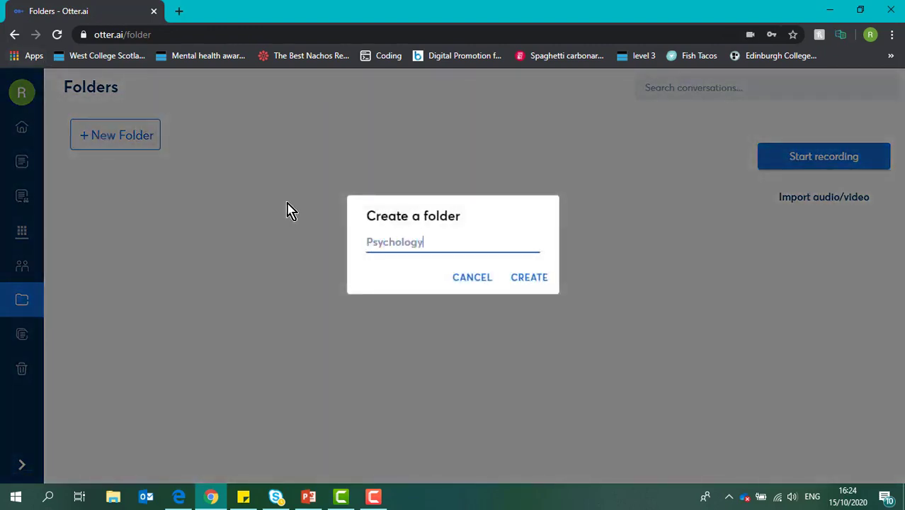
{"action": "left_click", "coordinate": [528, 278]}
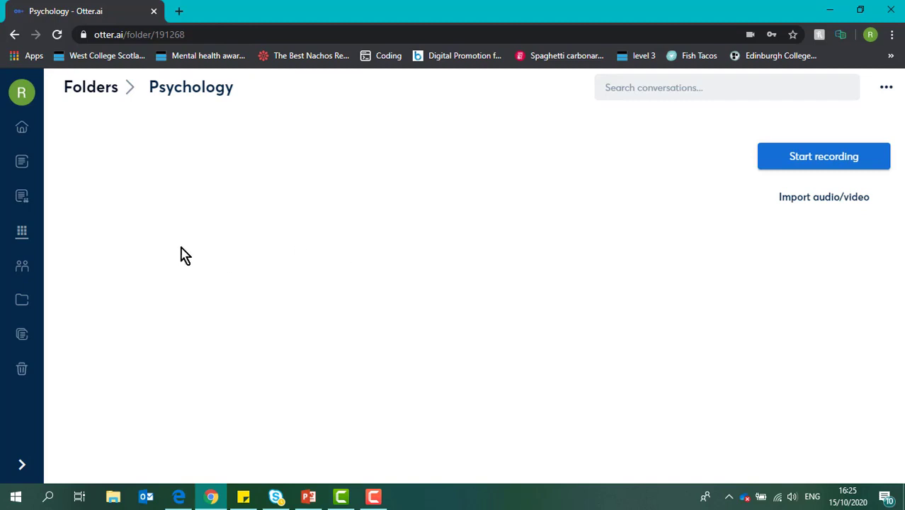
Step: Show the Apps settings down to the Google and Microsoft calendar & contacts options
{"action": "left_click", "coordinate": [20, 240]}
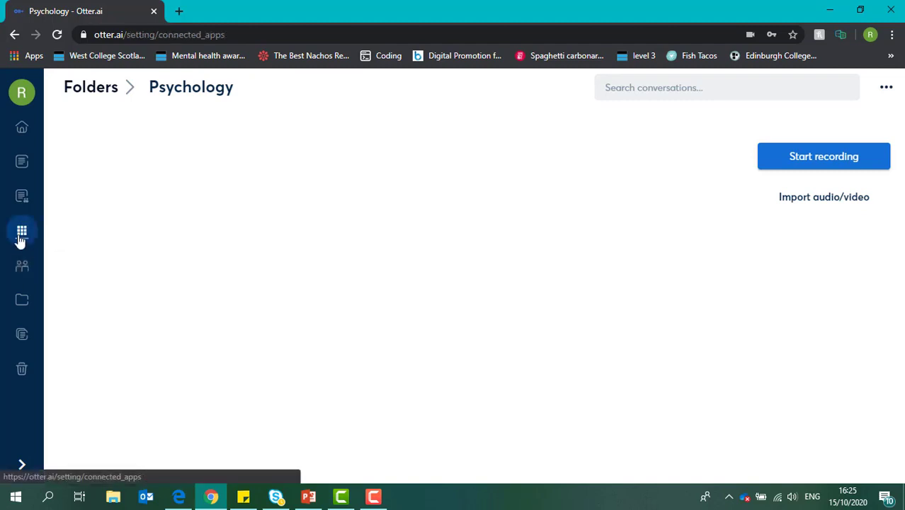
{"action": "scroll", "coordinate": [467, 283], "scroll_direction": "down", "scroll_amount": 2}
{"action": "scroll", "coordinate": [315, 356], "scroll_direction": "down", "scroll_amount": 2}
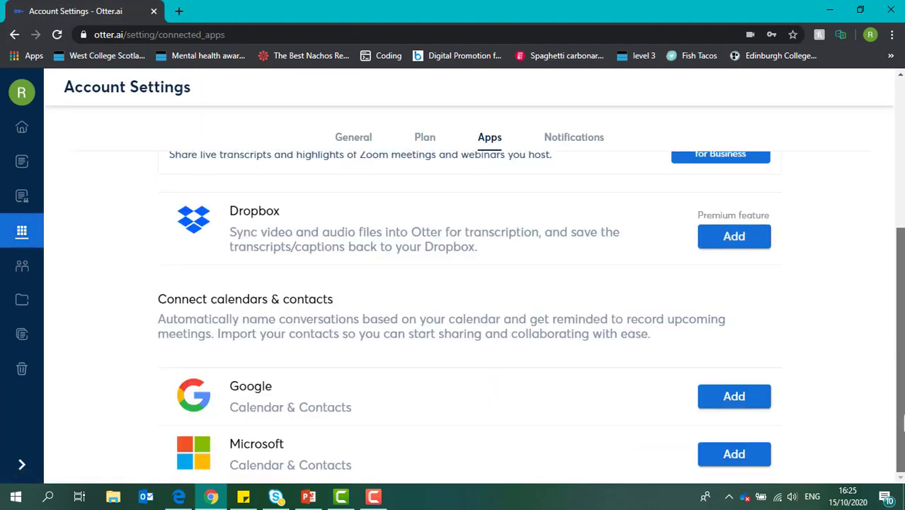